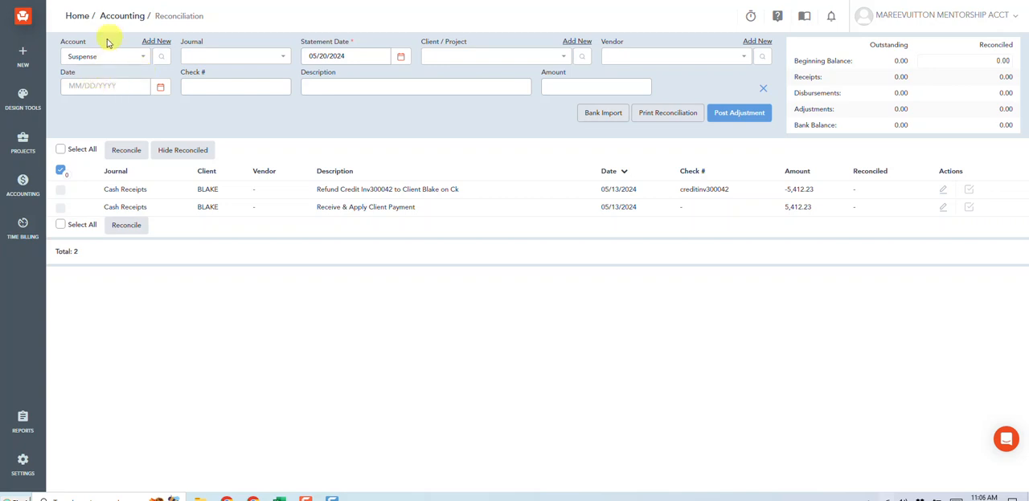
Start a new office payment in Money Out, drawn on the Chase Ckg 3333 account.
left_click(31, 187)
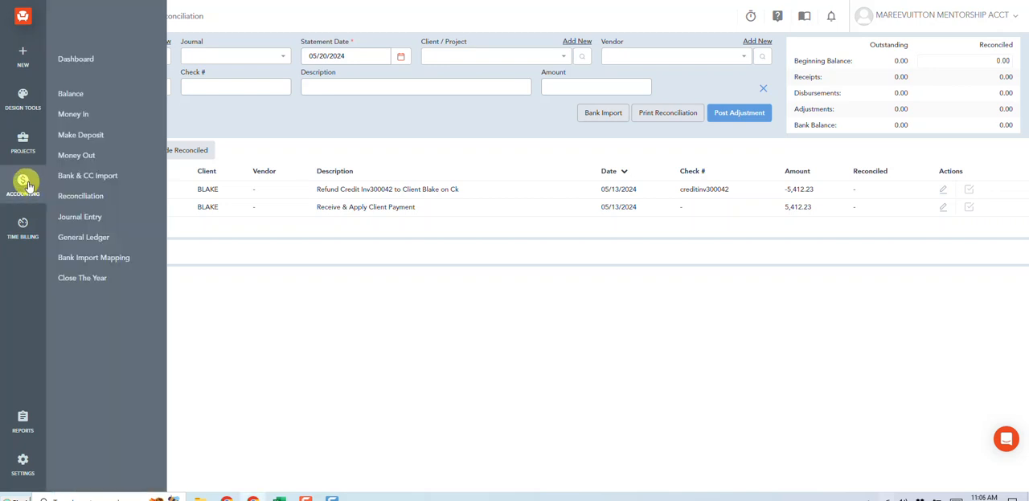
left_click(73, 156)
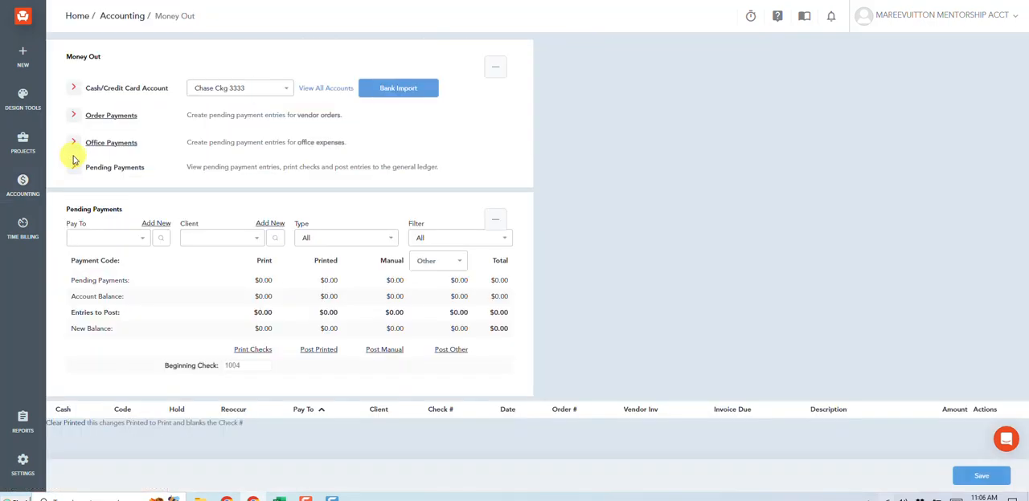
scroll(595, 145, "down", 3)
scroll(594, 146, "up", 3)
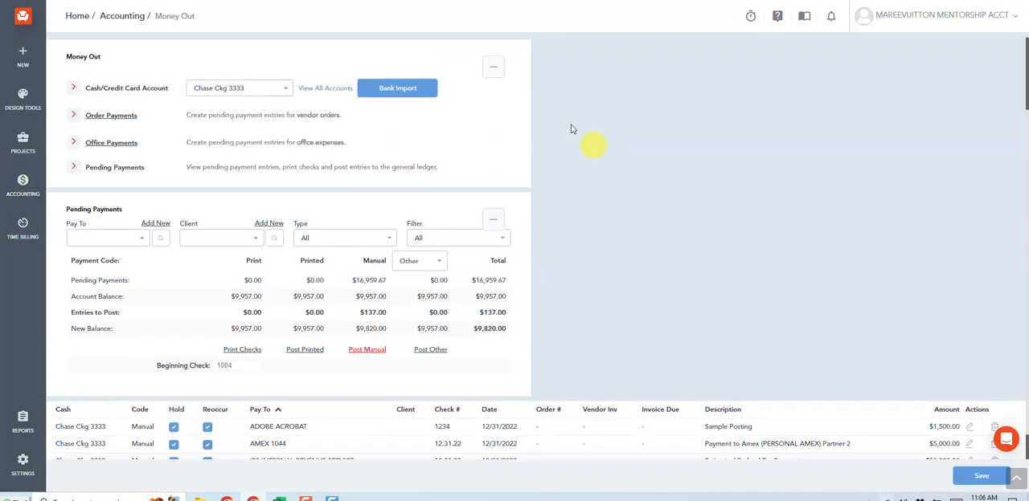
left_click(128, 143)
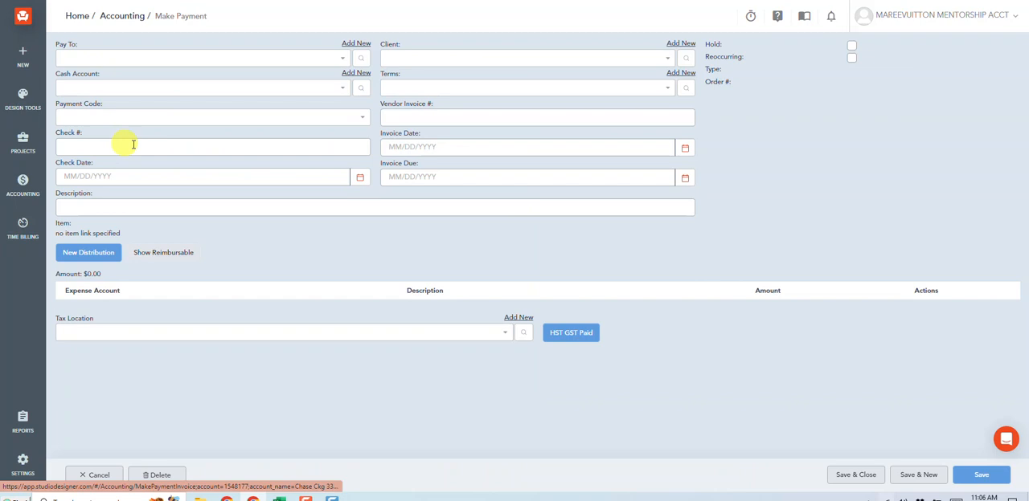
Make the payment out to HOME GOODS and set its payment code to Manual.
left_click(224, 62)
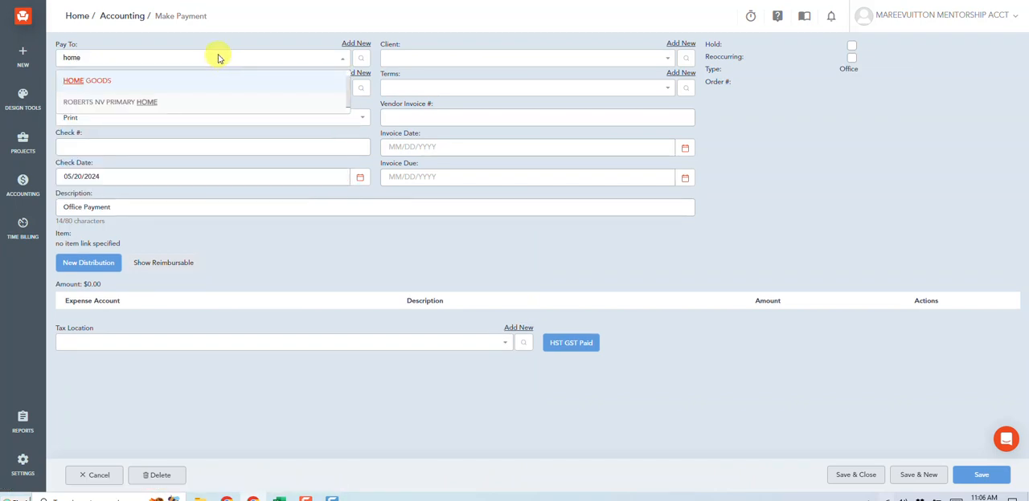
left_click(189, 81)
left_click(90, 118)
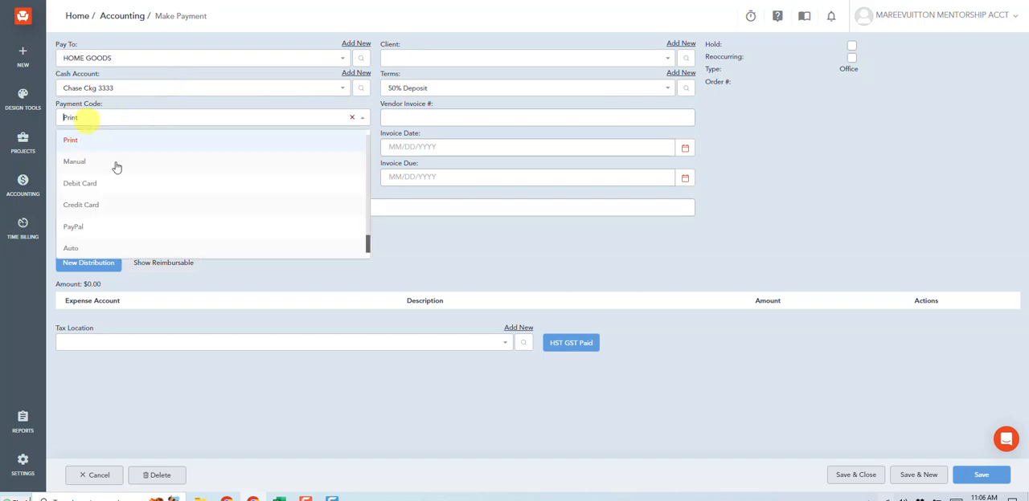
left_click(113, 162)
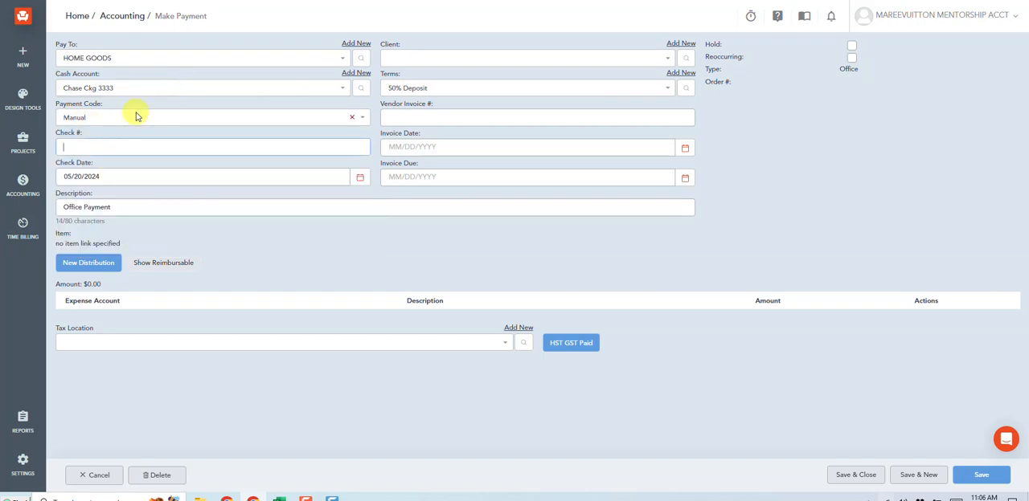
Enter 05.01.24 as the check number and 05/01/2024 as the check date.
type("05.01.24")
key("Tab")
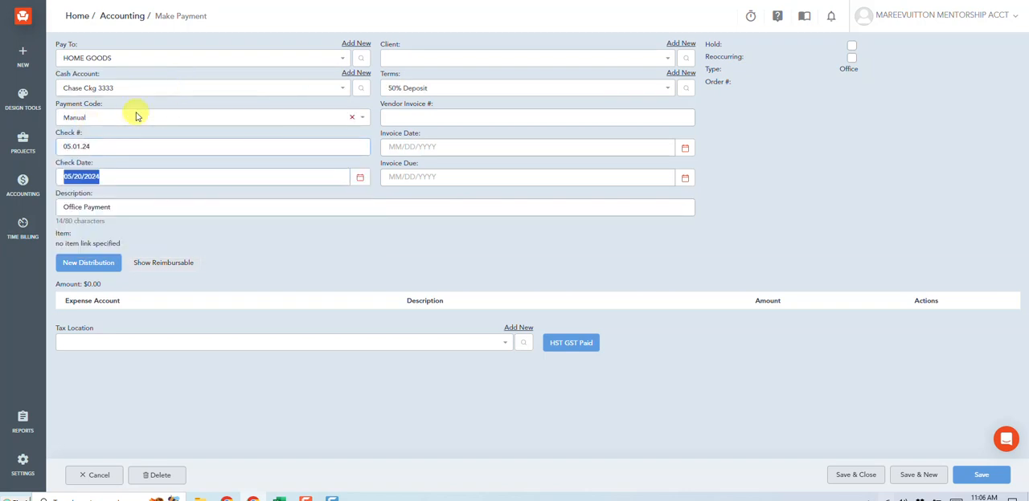
type("05/01/202")
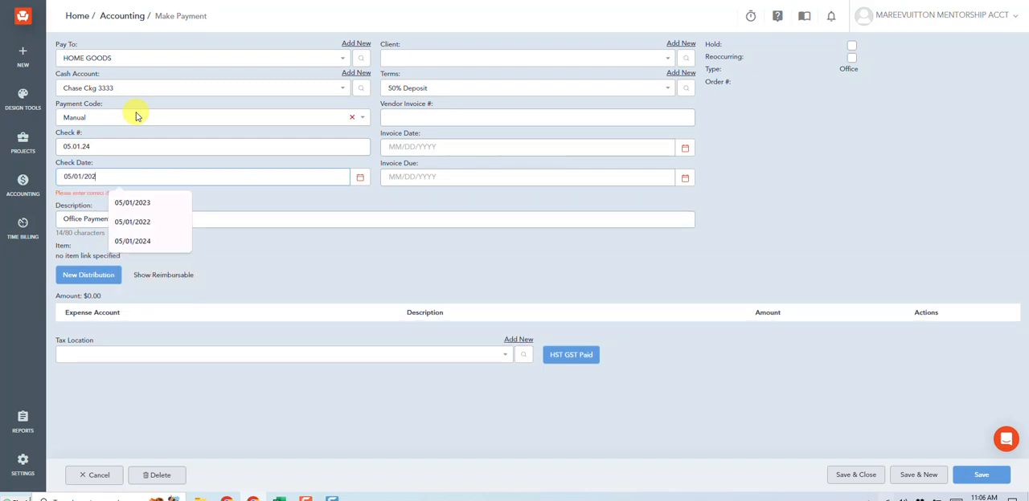
type("4")
Replace the description with "Installday", the client's surname and "(Pending)", and assign the payment to that same client.
left_click_drag(117, 215, 24, 196)
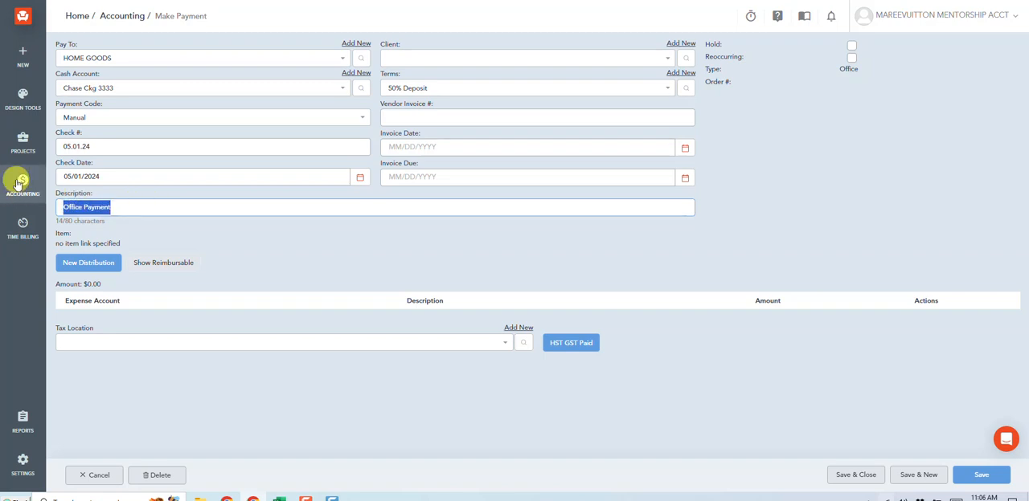
type("(")
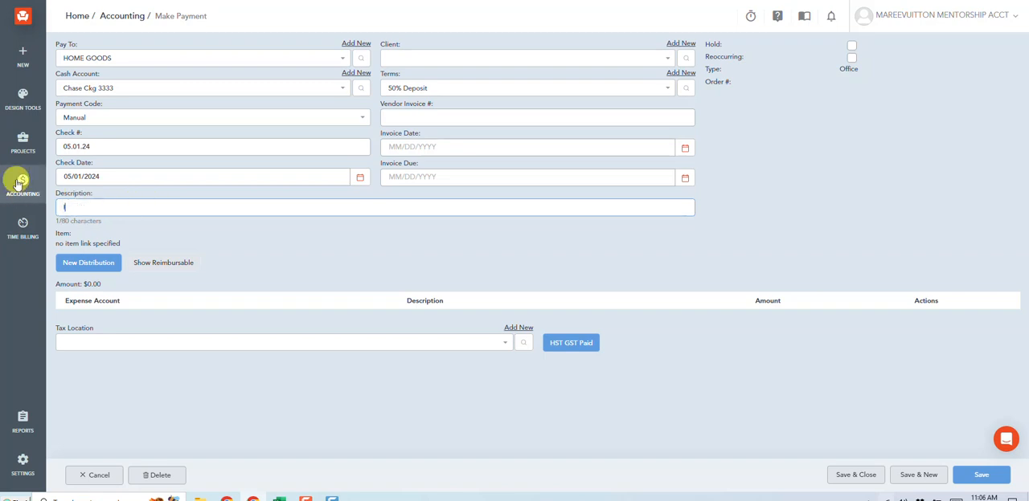
type("nstallday Smith")
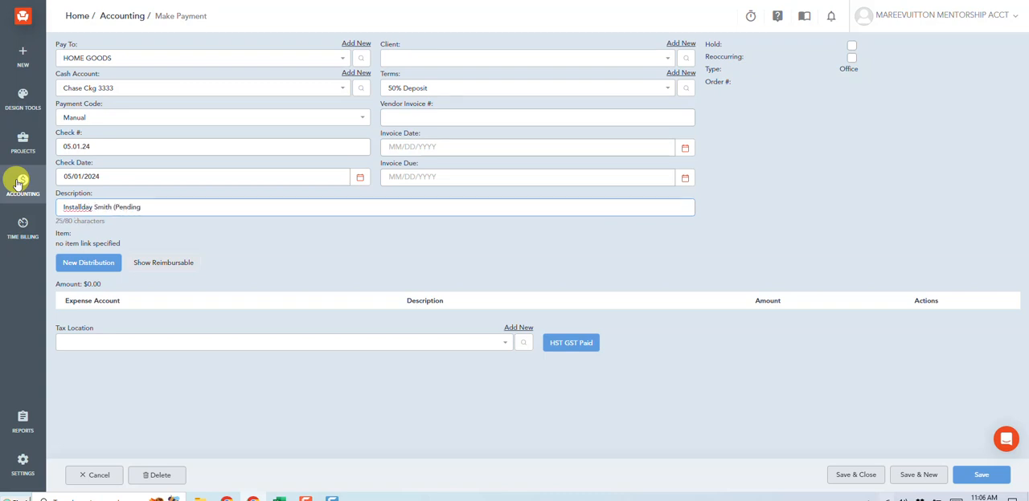
left_click(410, 60)
type("sm")
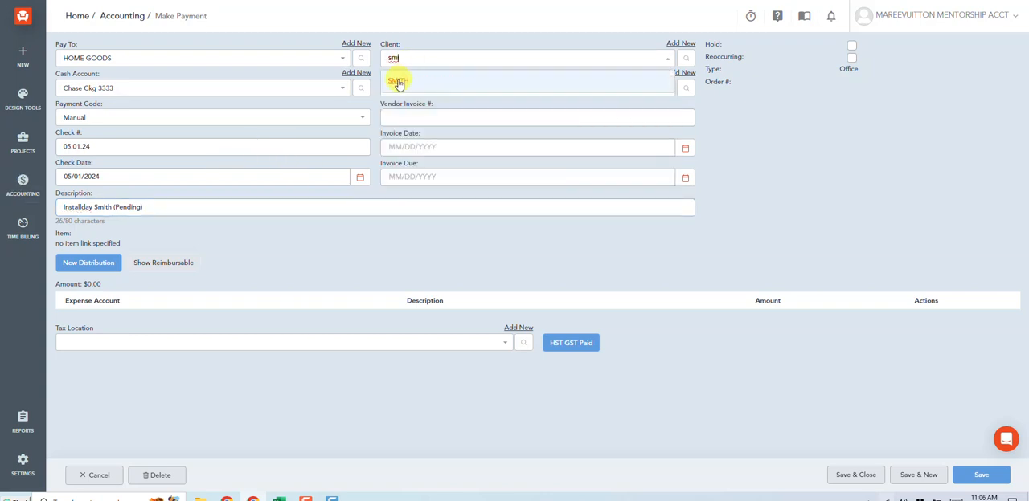
left_click(397, 80)
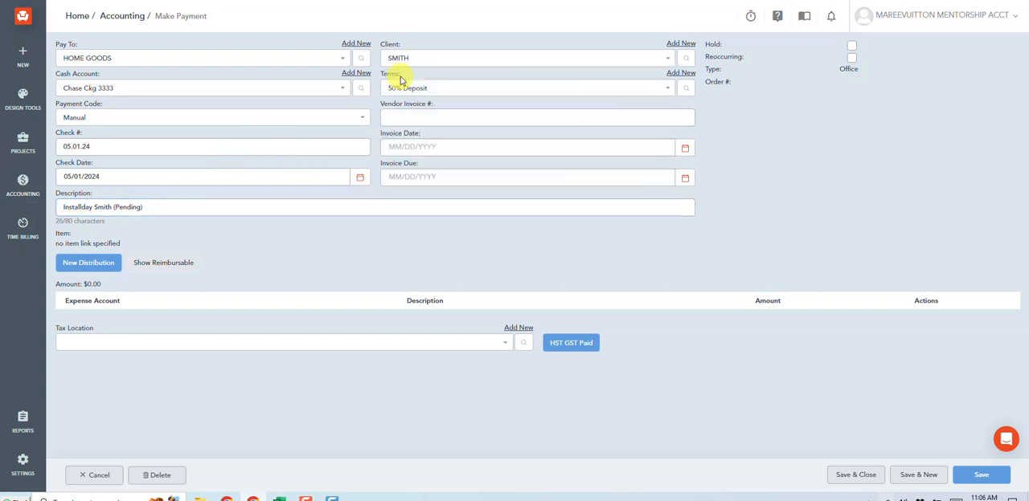
Add a distribution of 328.16 to the Suspense expense account.
left_click(90, 264)
left_click(145, 327)
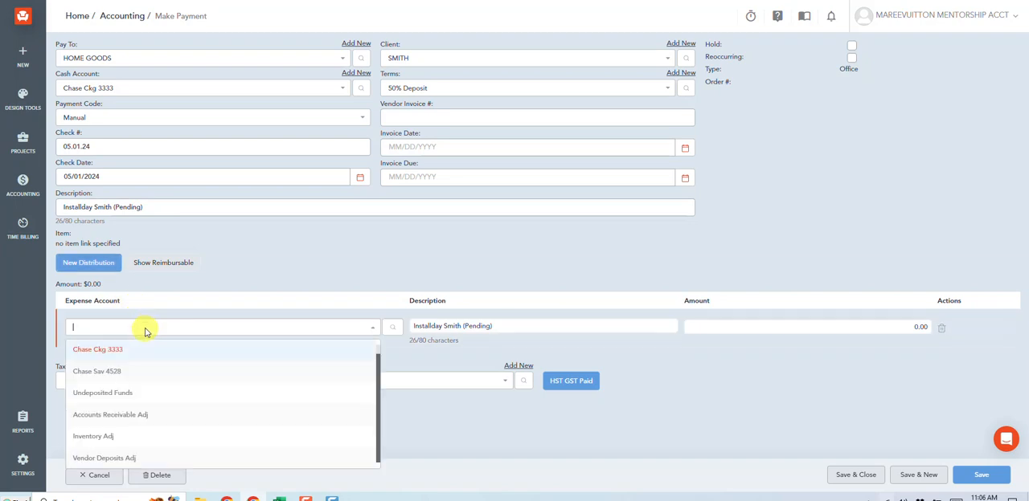
type("sus")
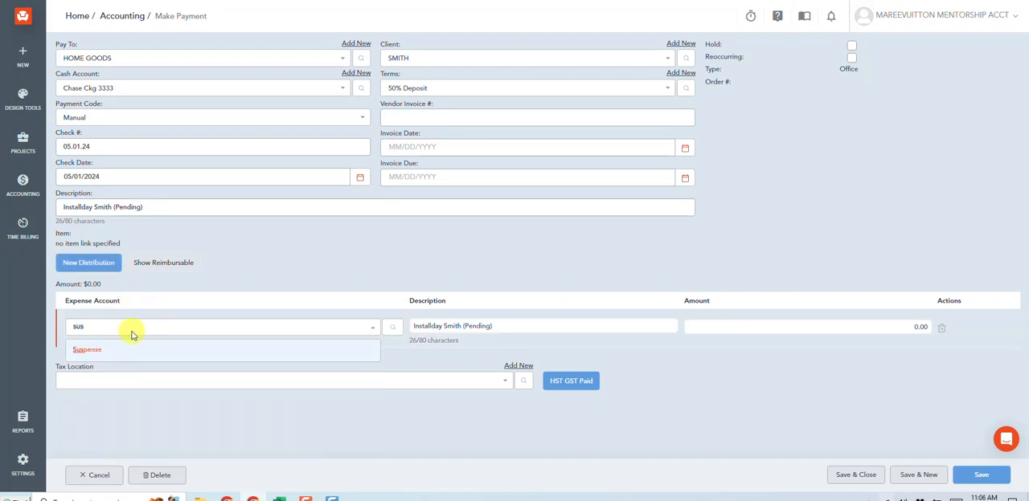
left_click(100, 351)
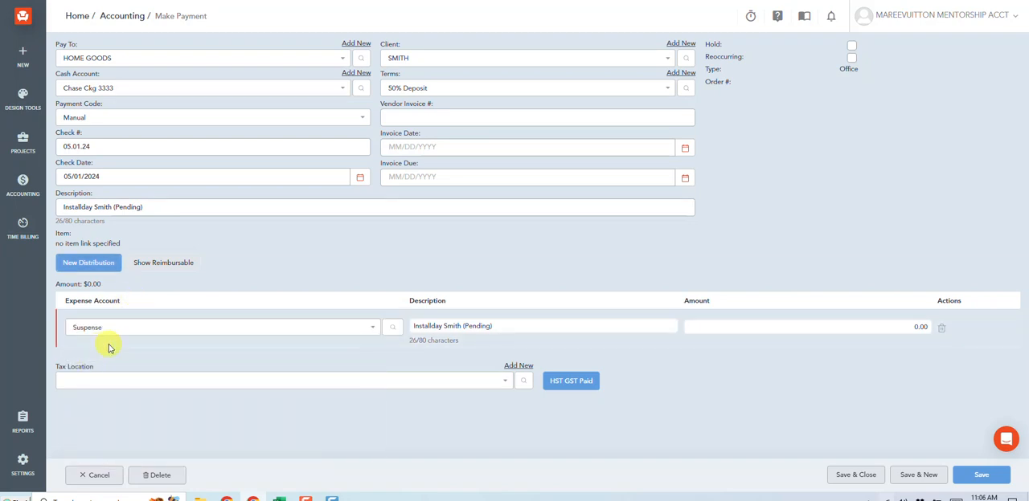
left_click(895, 326)
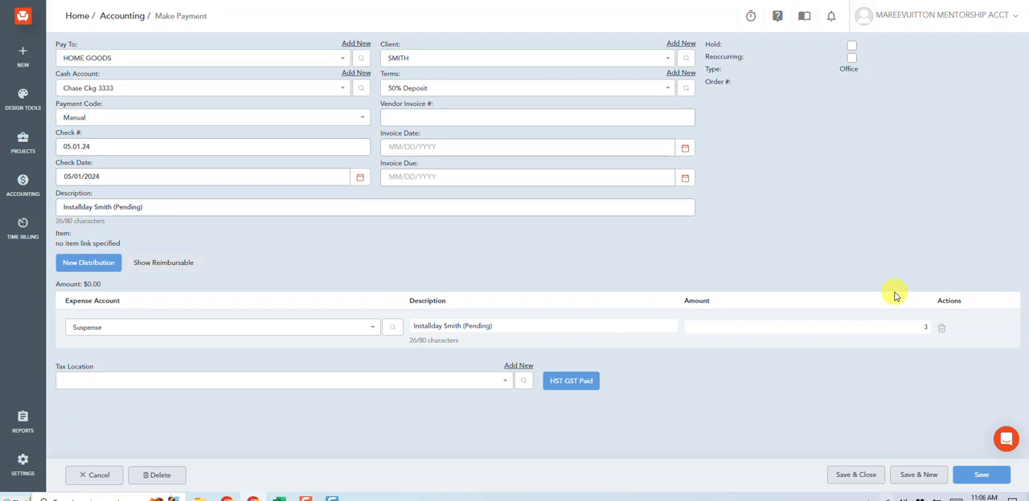
type("328.14")
key("BackSpace")
type("6")
Save and close the office payment, and post the pending manual payments to the general ledger.
left_click(858, 476)
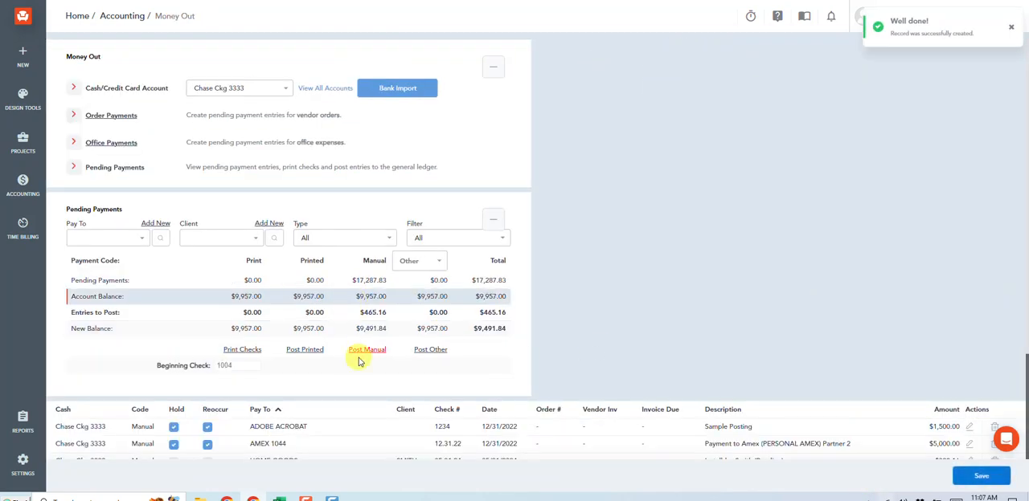
left_click(366, 350)
left_click(586, 74)
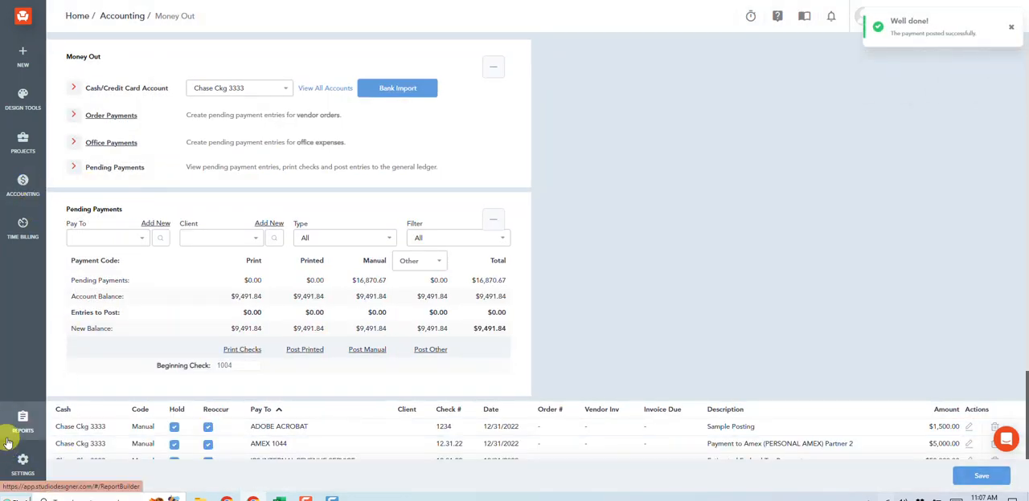
Open the accounting Reconciliation page for the Suspense account.
left_click(24, 185)
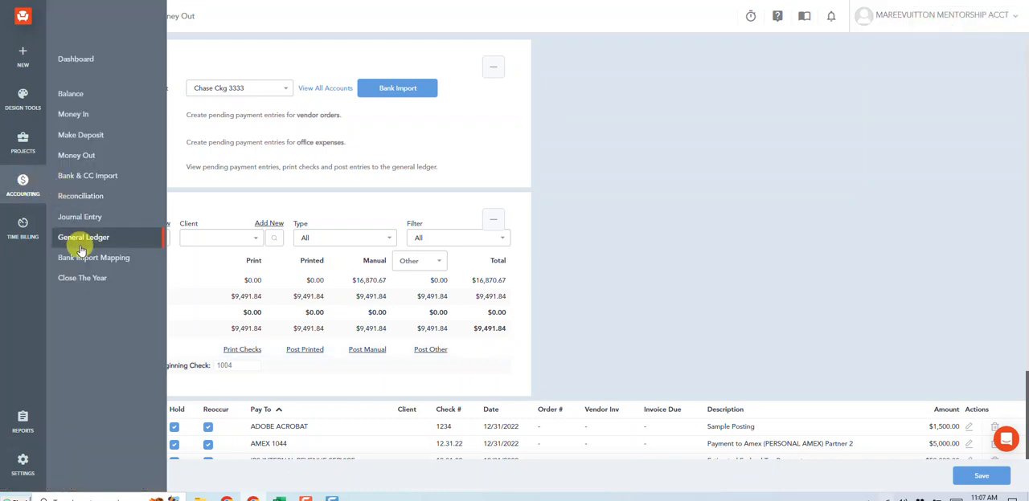
left_click(81, 238)
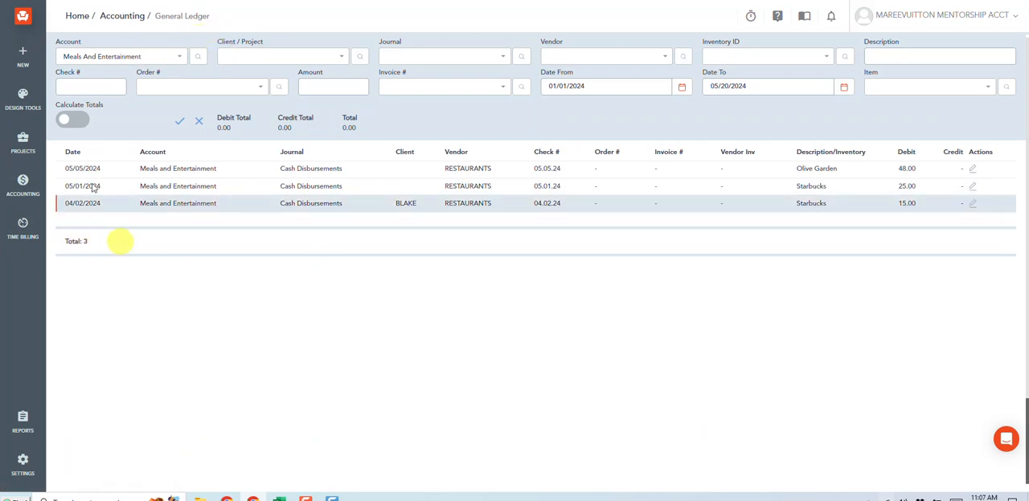
left_click(20, 182)
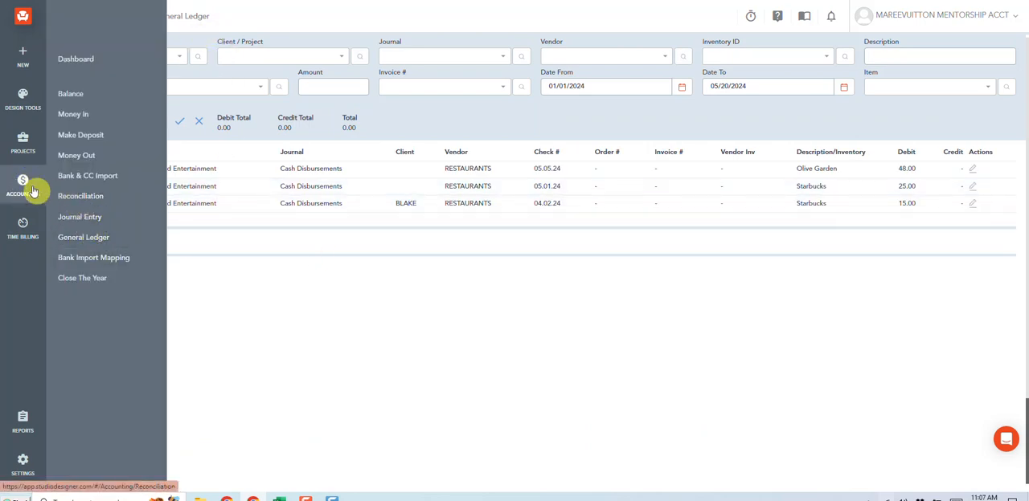
left_click(94, 198)
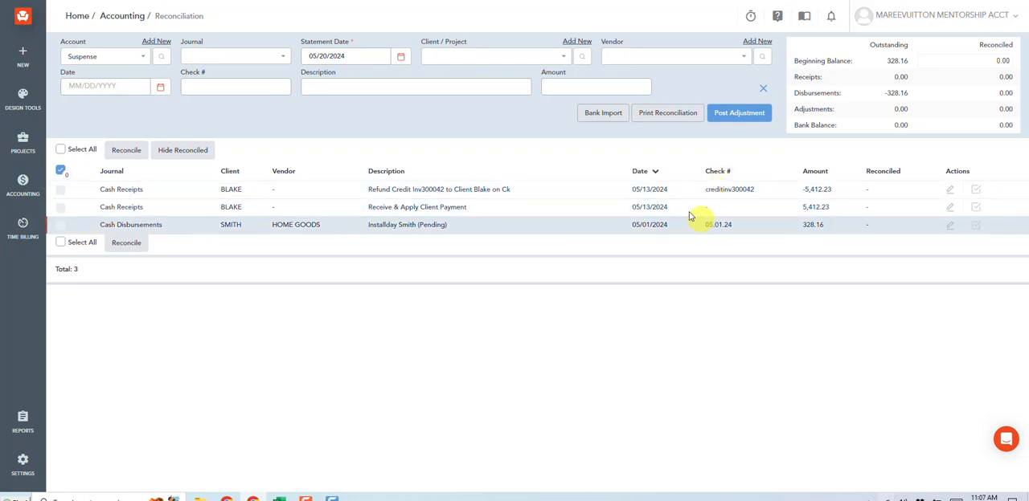
Set the statement date of the Suspense reconciliation to 05/31/2024.
left_click(365, 53)
left_click_drag(365, 53, 288, 56)
type("05")
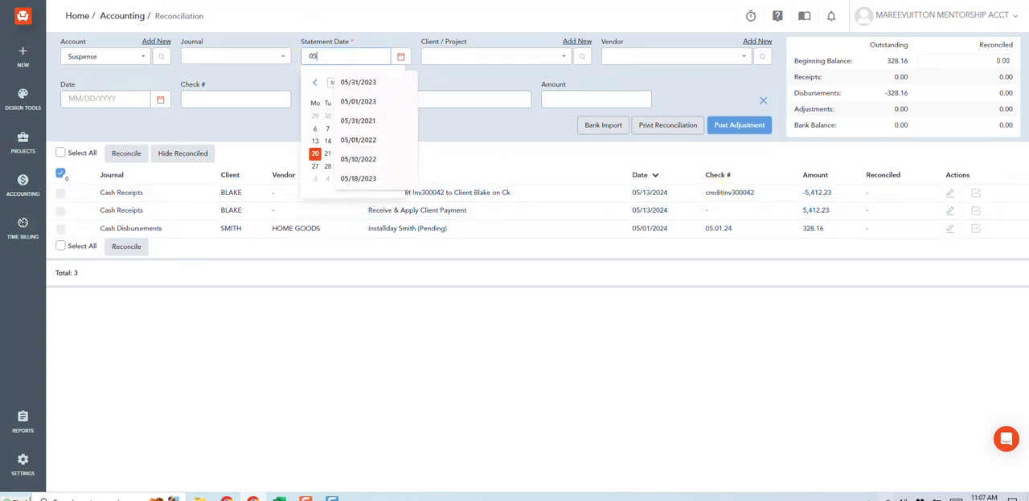
type("/31/202")
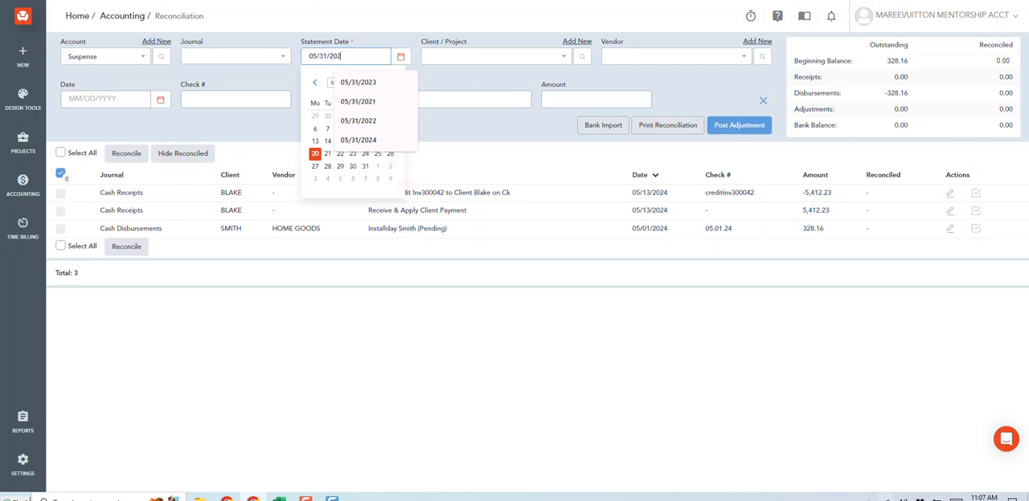
type("4")
key("Return")
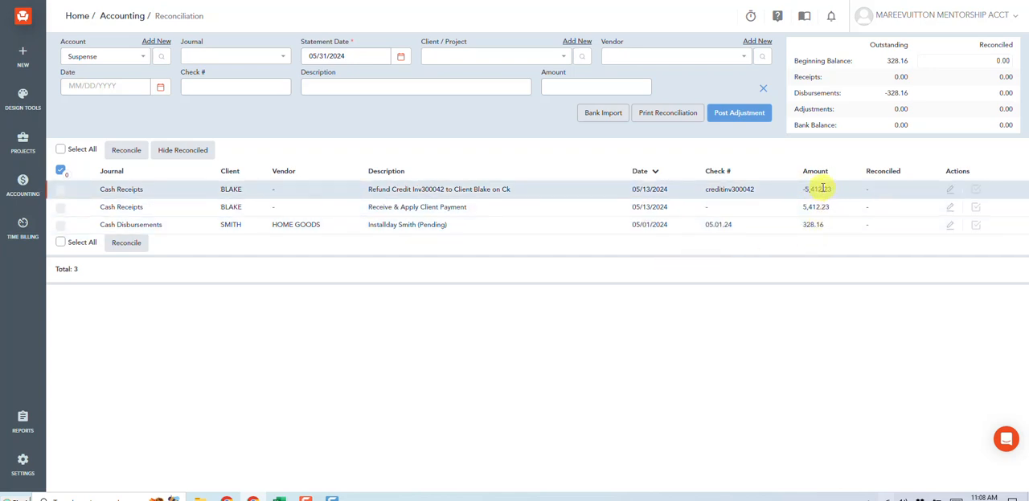
Reconcile the two offsetting Cash Receipts entries of 5,412.23 dated 05/13/2024.
left_click(984, 196)
left_click(985, 208)
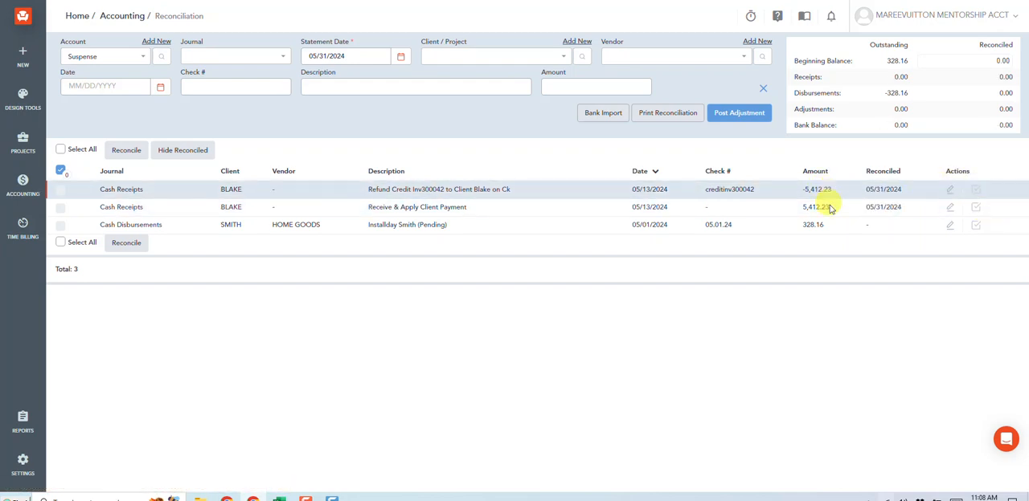